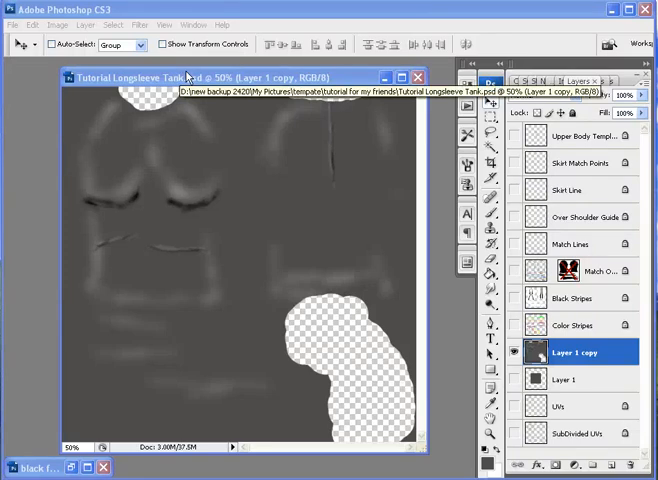
Arrange the tank template and black fabric image windows side by side.
drag(190, 80, 163, 80)
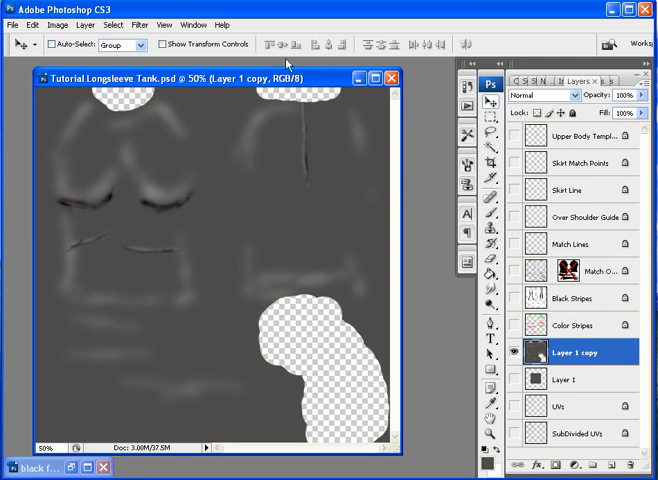
drag(309, 78, 339, 83)
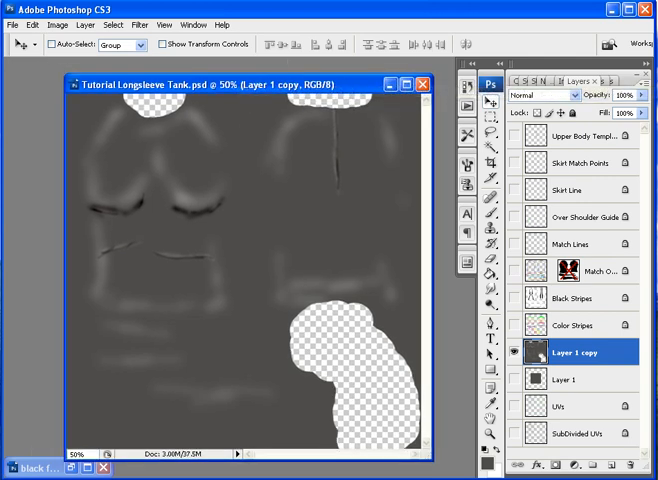
key(ctrl+Tab)
mouse_move(247, 121)
mouse_down()
mouse_move(290, 92)
mouse_move(236, 97)
mouse_move(264, 105)
mouse_up()
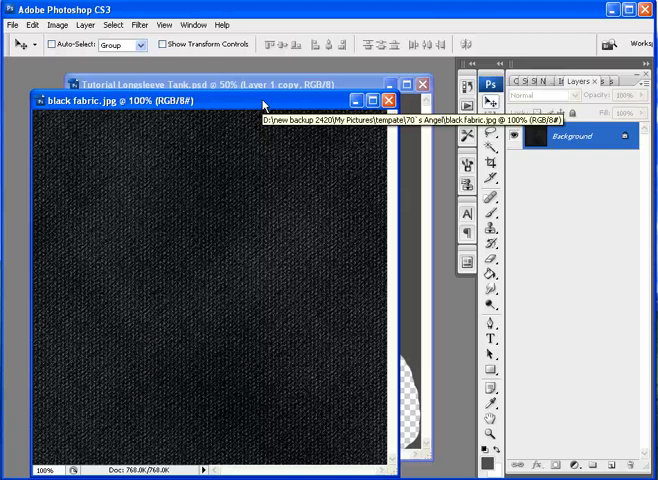
drag(264, 104, 305, 106)
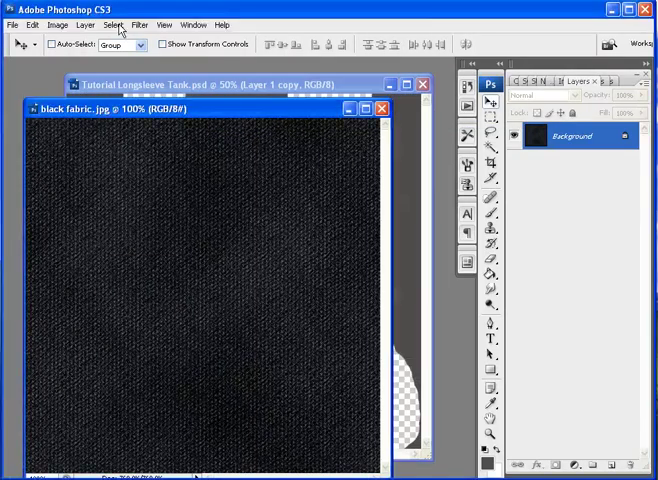
Select all of black fabric.jpg, copy it, and return to the tank template.
click(120, 25)
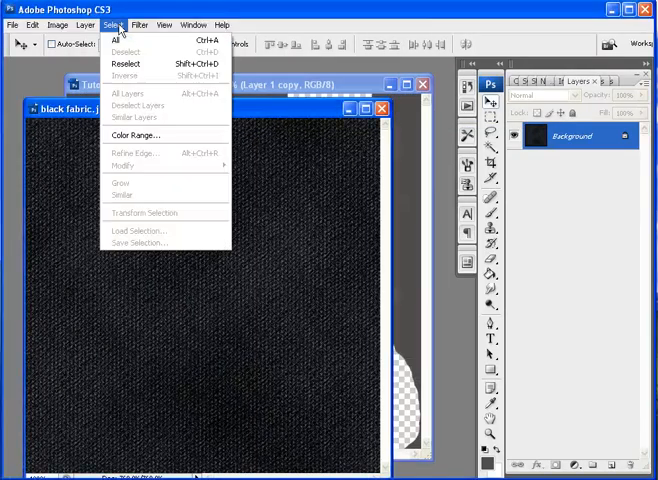
click(122, 41)
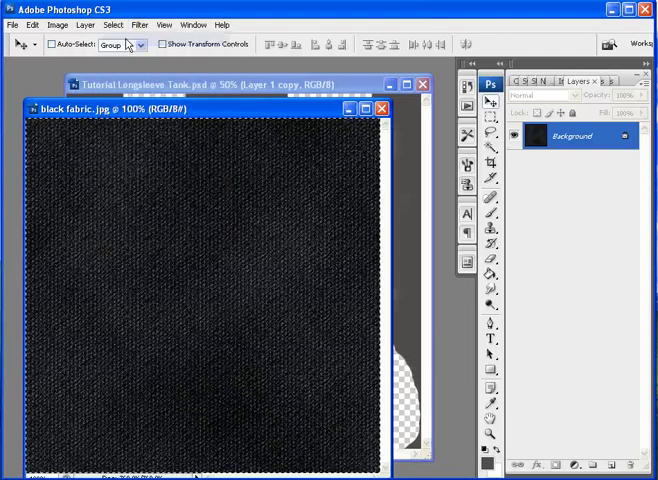
click(32, 25)
click(42, 112)
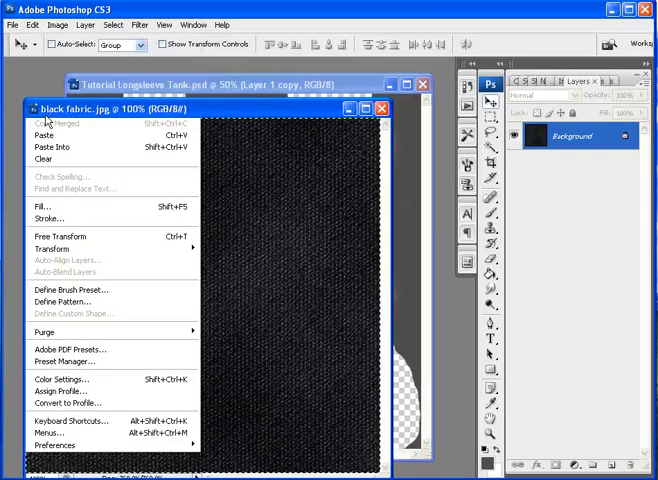
click(217, 84)
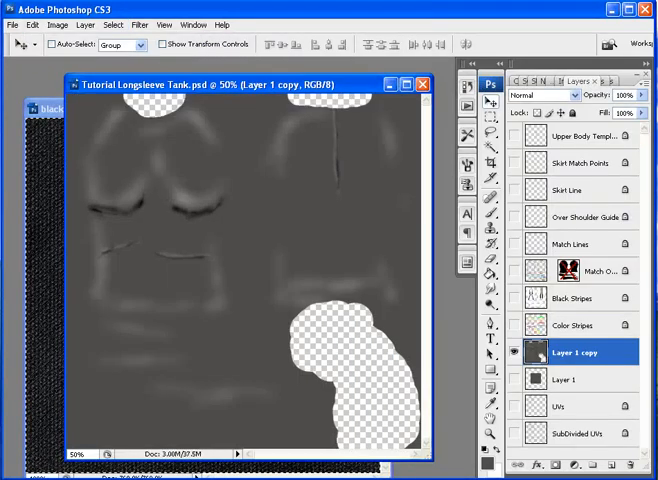
Paste the fabric as Layer 2 and move it into the top-left corner.
click(32, 25)
click(70, 137)
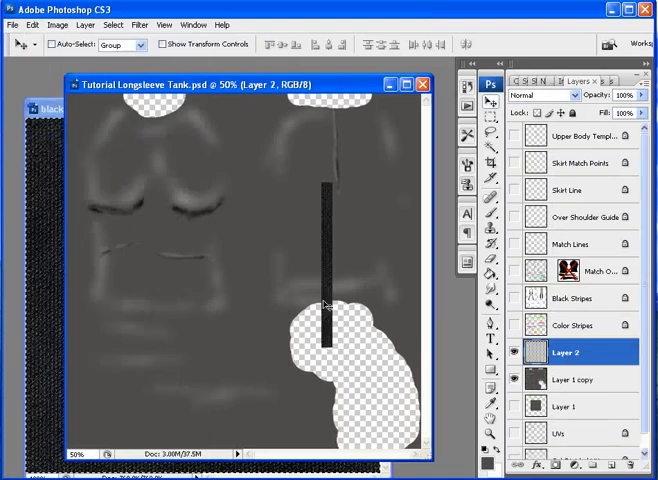
drag(206, 257, 123, 166)
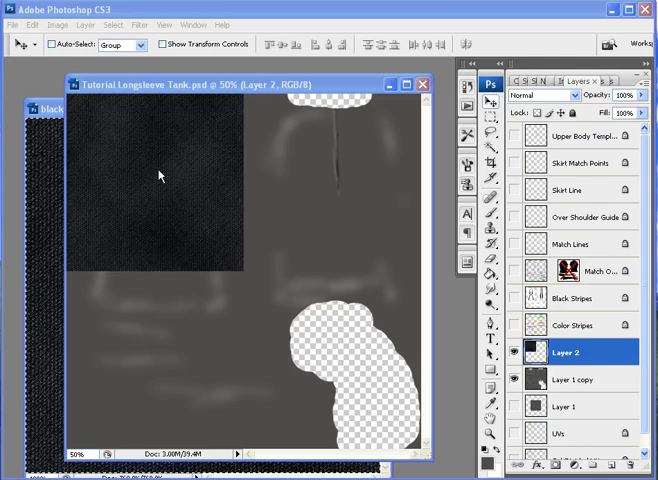
mouse_move(167, 182)
mouse_down()
mouse_move(197, 212)
mouse_move(203, 201)
mouse_move(145, 164)
mouse_move(303, 166)
mouse_move(118, 176)
mouse_move(139, 166)
mouse_up()
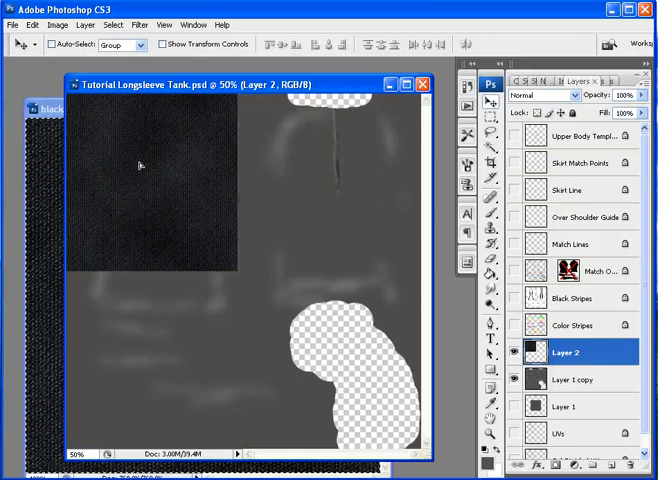
Try stretching the fabric over the canvas with Free Transform, then cancel it.
key(ctrl+t)
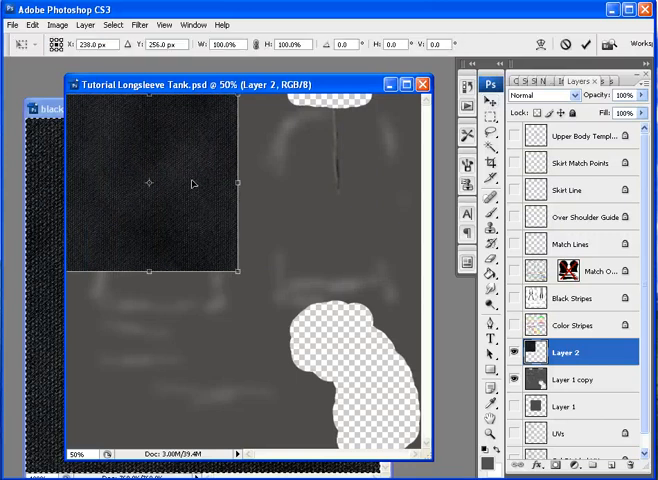
drag(240, 183, 419, 193)
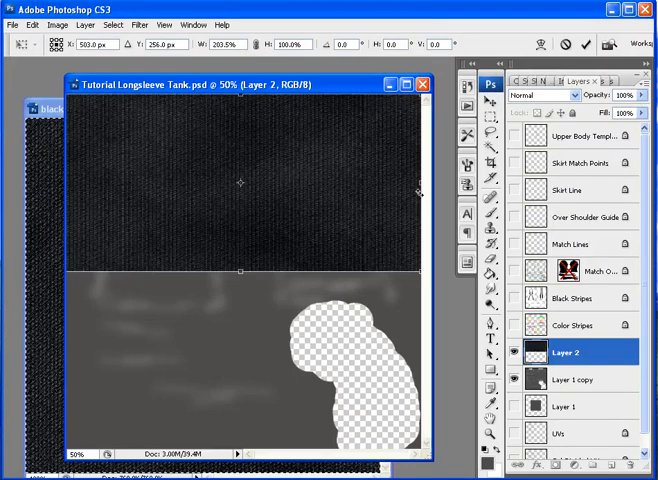
drag(240, 271, 269, 459)
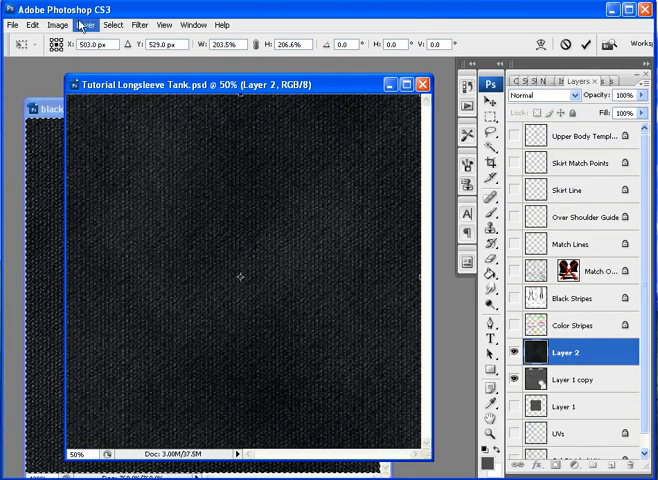
key(Escape)
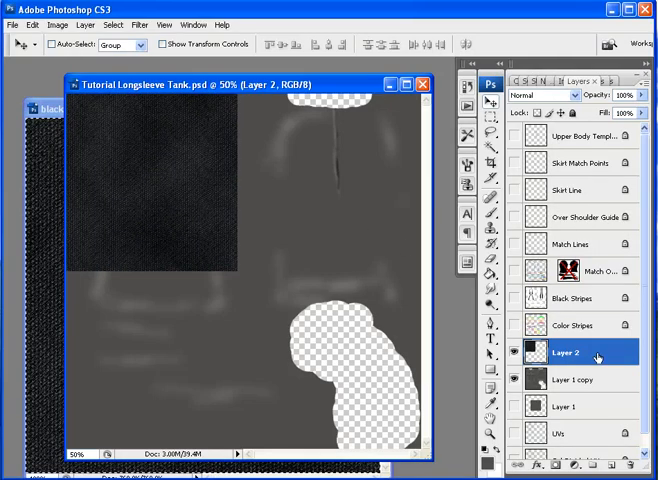
Duplicate Layer 2 into tiles placed across the canvas, ending on Layer 2 copy 2.
right_click(597, 358)
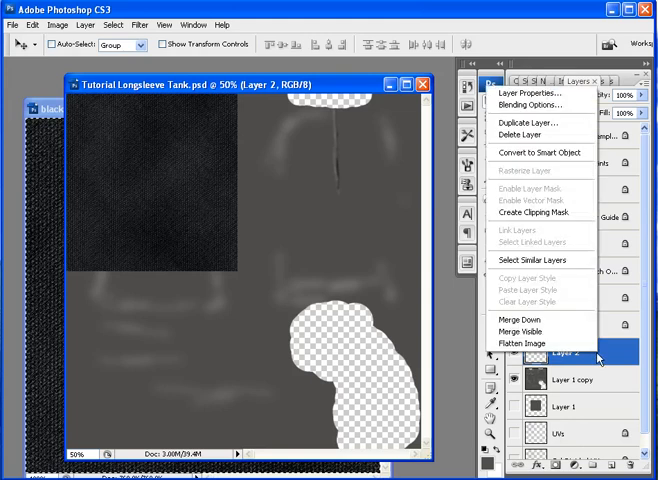
click(527, 124)
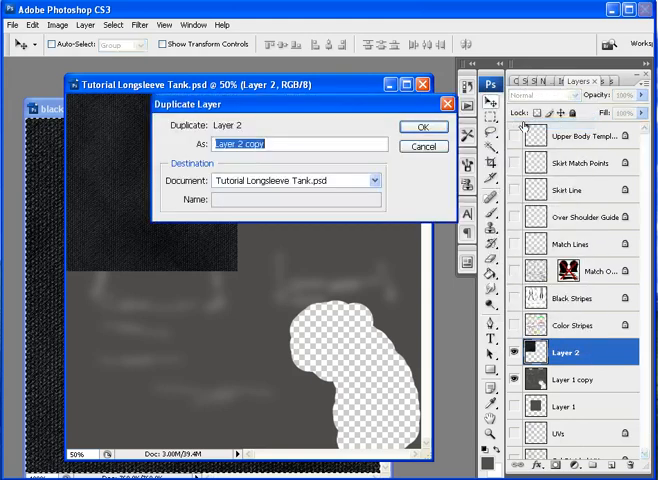
click(419, 130)
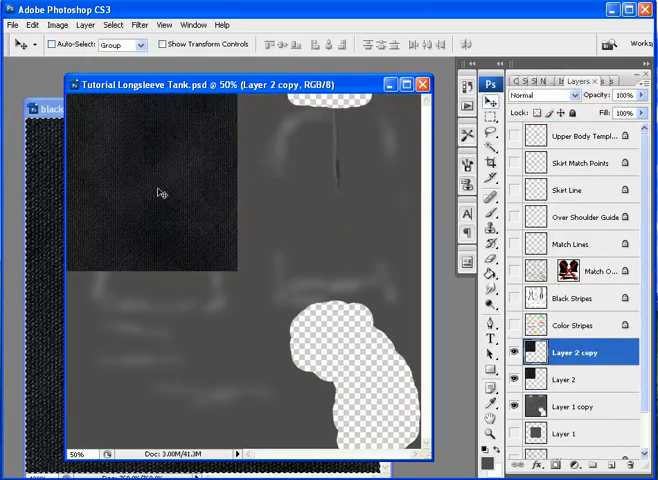
drag(159, 191, 309, 192)
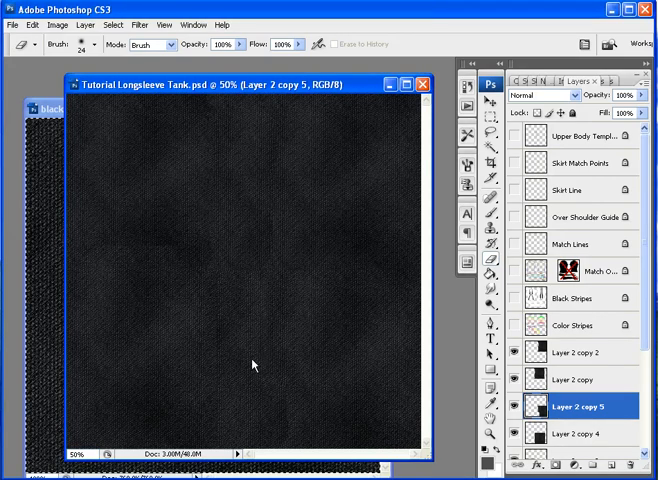
click(580, 434)
scroll(532, 301, down, 1)
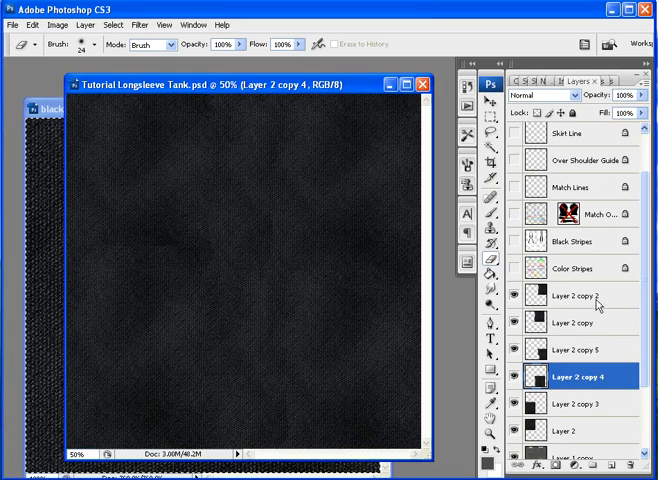
click(594, 299)
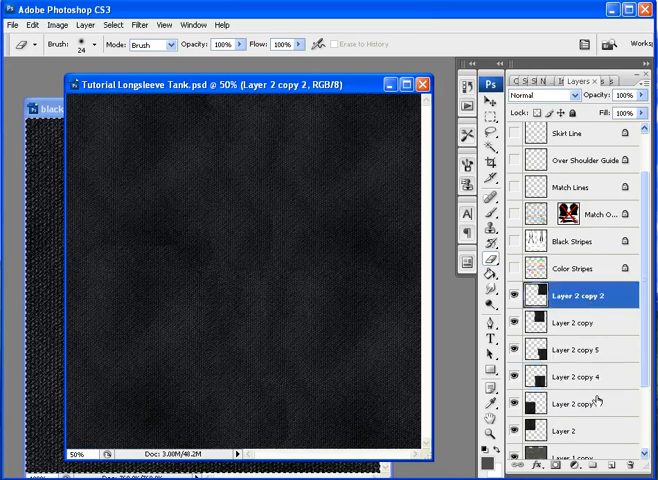
Select all fabric tile layers and merge them into Layer 2 copy 2.
shift+click(577, 433)
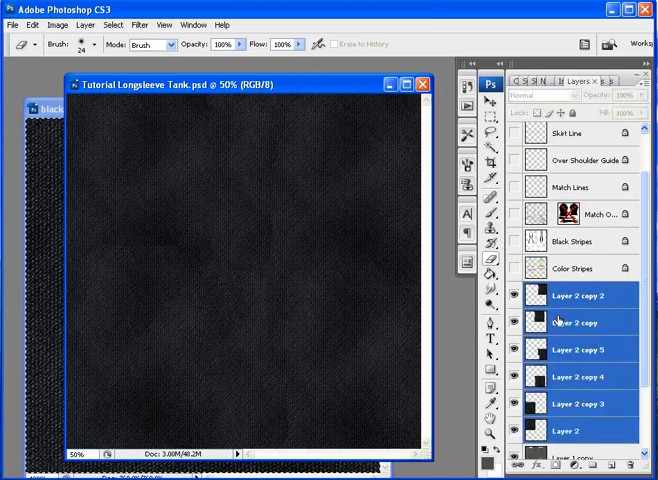
right_click(581, 371)
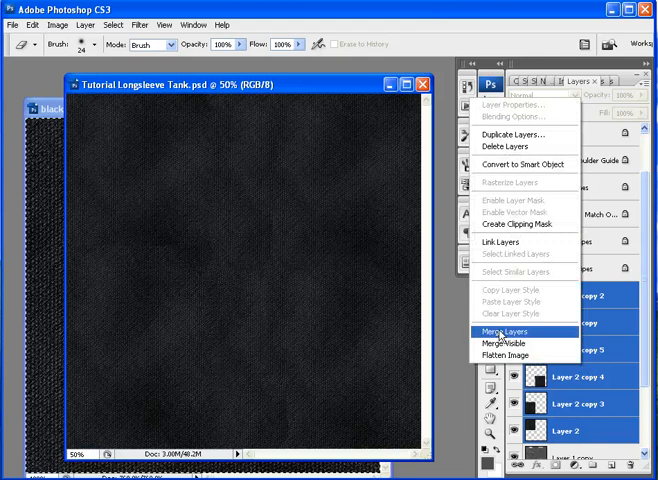
click(485, 332)
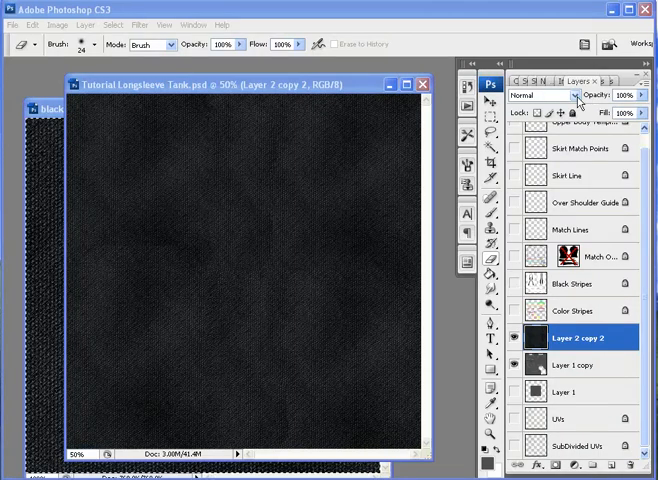
Set the merged fabric layer's blend mode to Overlay.
click(577, 97)
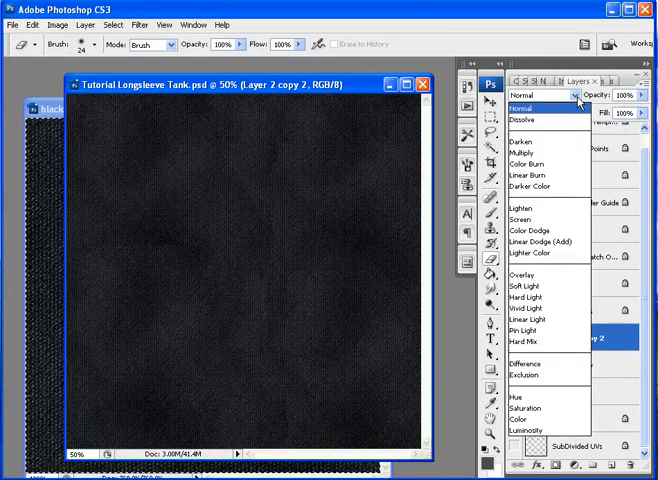
click(529, 277)
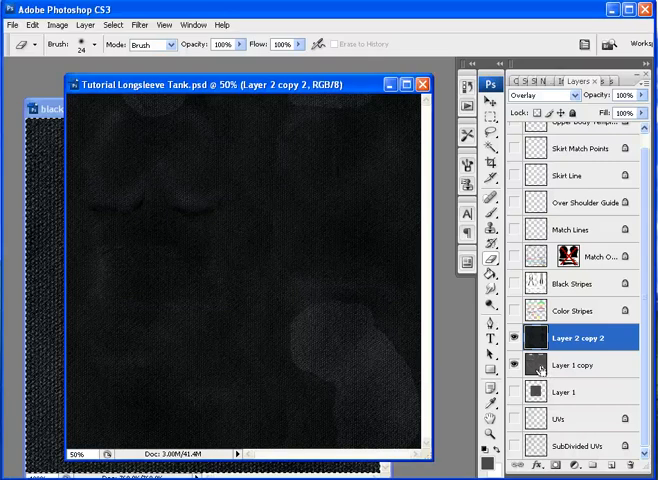
Load the tank shape selection, Copy Merged, deselect, and paste it as a new layer.
ctrl+click(540, 369)
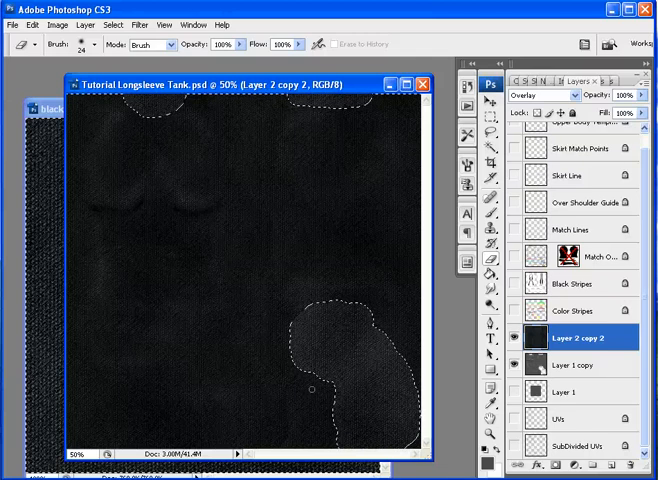
click(35, 27)
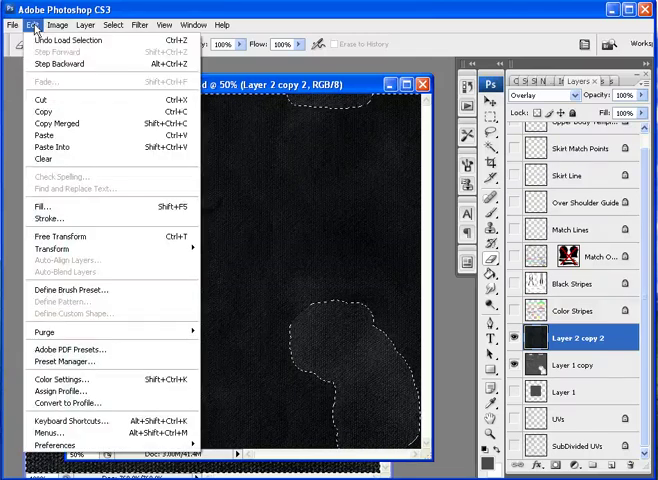
click(58, 124)
key(ctrl+d)
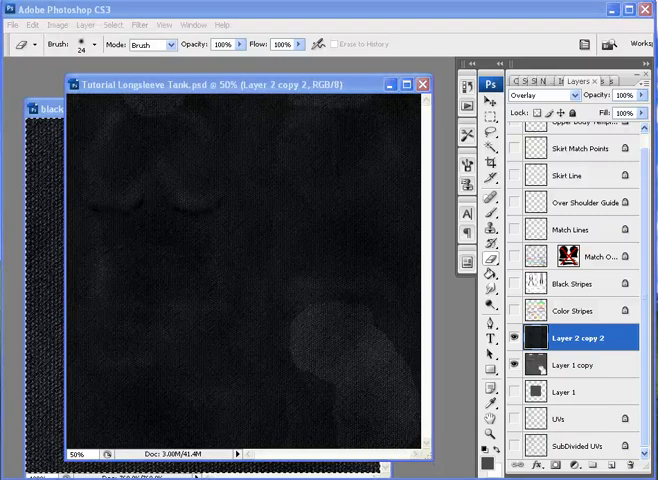
click(32, 24)
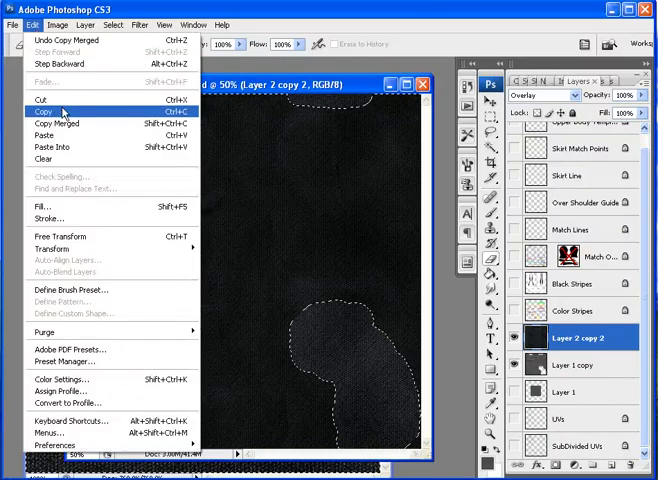
click(50, 137)
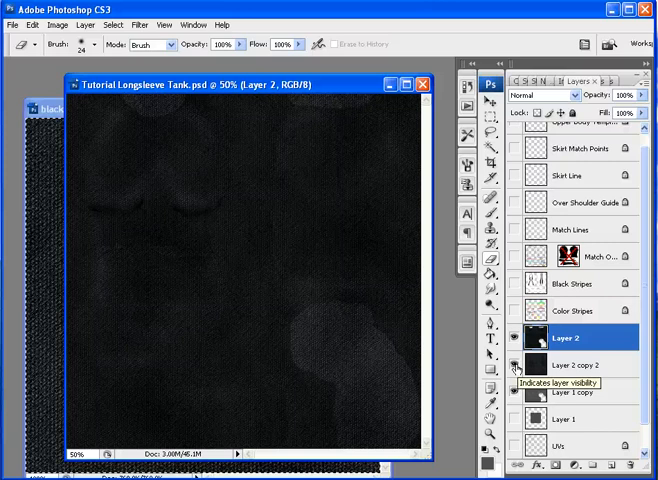
Hide the fabric overlay layer and the original tank shape layer.
click(515, 365)
click(515, 392)
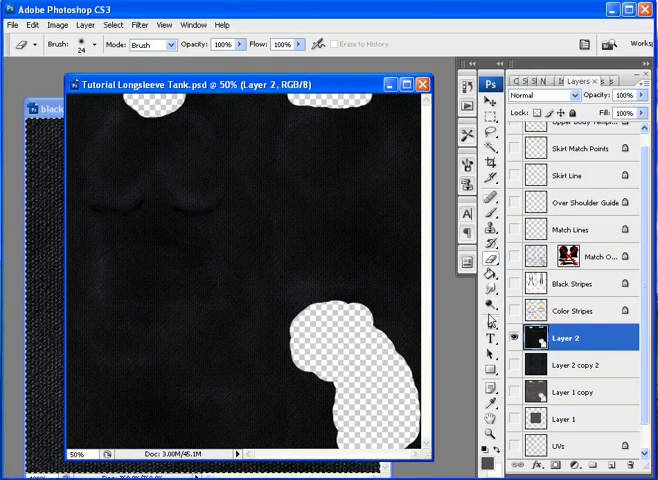
Dodge the fabric folds across the chest at Midtones, 17% exposure.
click(491, 307)
click(492, 310)
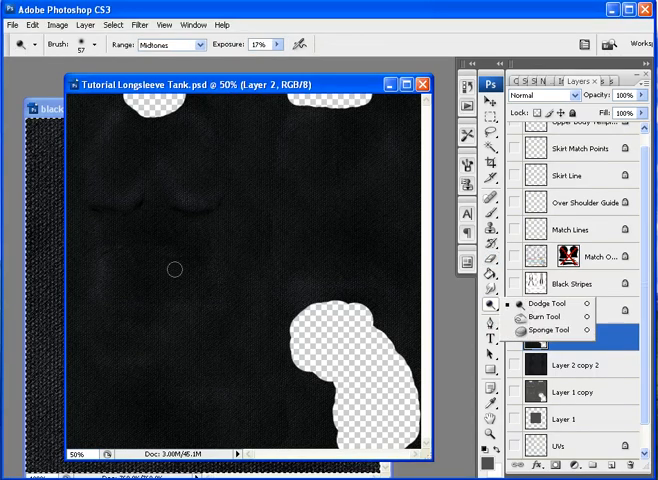
click(181, 182)
mouse_move(181, 182)
mouse_down()
mouse_move(176, 192)
mouse_move(214, 153)
mouse_move(231, 214)
mouse_move(110, 209)
mouse_up()
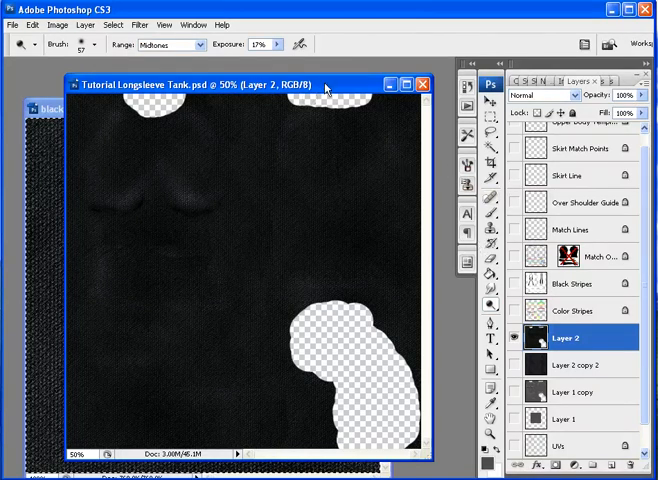
Reposition the document window on screen.
mouse_move(326, 88)
mouse_down()
mouse_move(338, 65)
mouse_move(351, 87)
mouse_up()
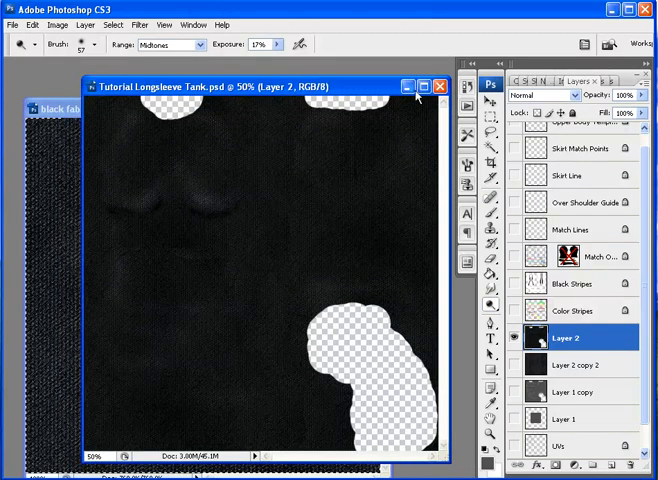
mouse_move(378, 88)
mouse_down()
mouse_move(365, 86)
mouse_move(358, 68)
mouse_up()
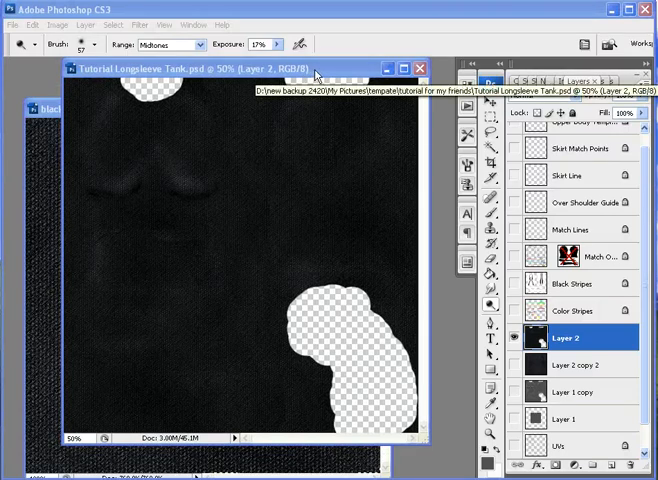
mouse_move(313, 73)
mouse_down()
mouse_move(320, 88)
mouse_move(311, 88)
mouse_move(361, 87)
mouse_up()
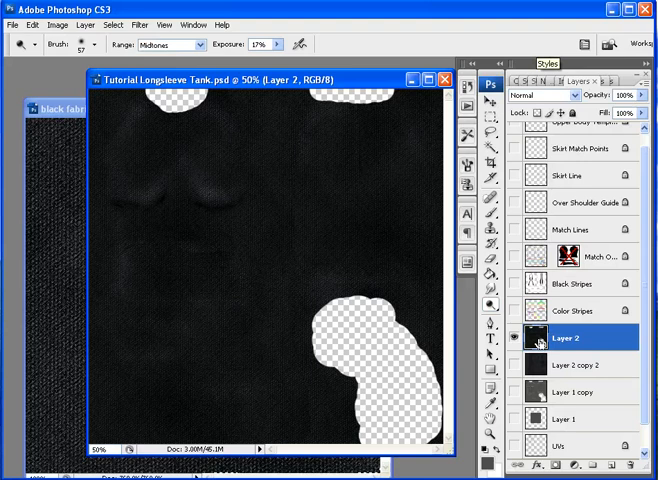
Load Layer 2's shape as a selection and store it as channel Alpha 1.
ctrl+click(540, 343)
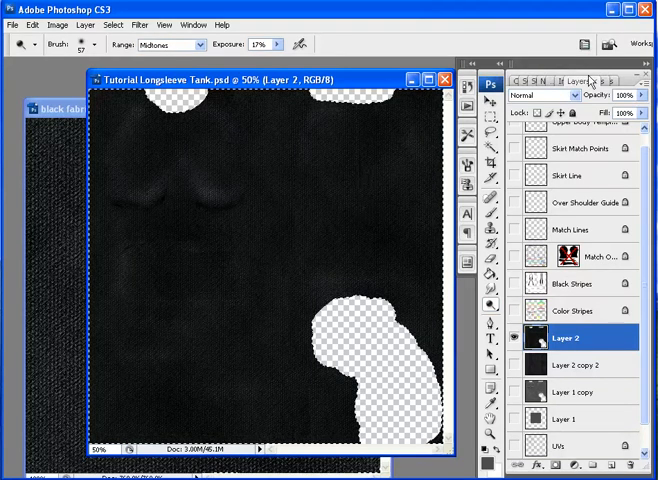
click(606, 82)
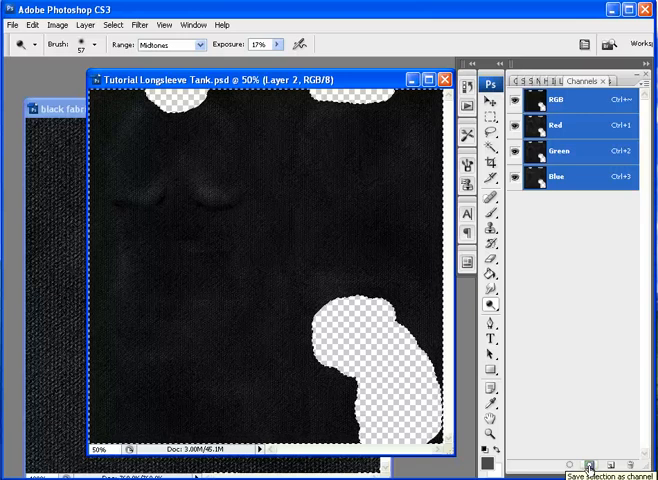
click(589, 467)
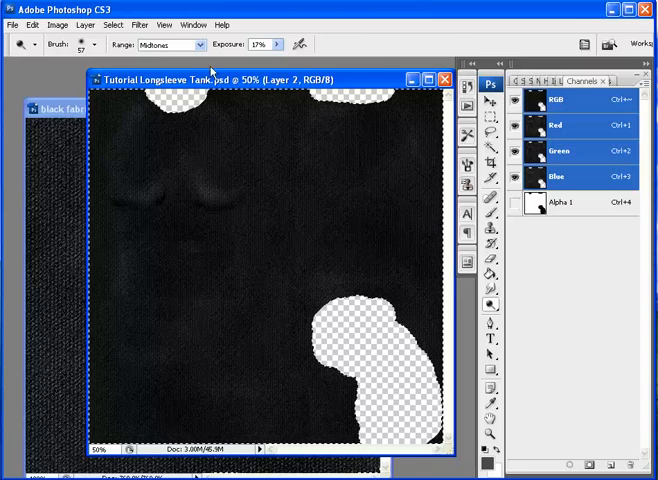
Darken the chest fold shading slightly with two brush strokes.
drag(175, 195, 220, 200)
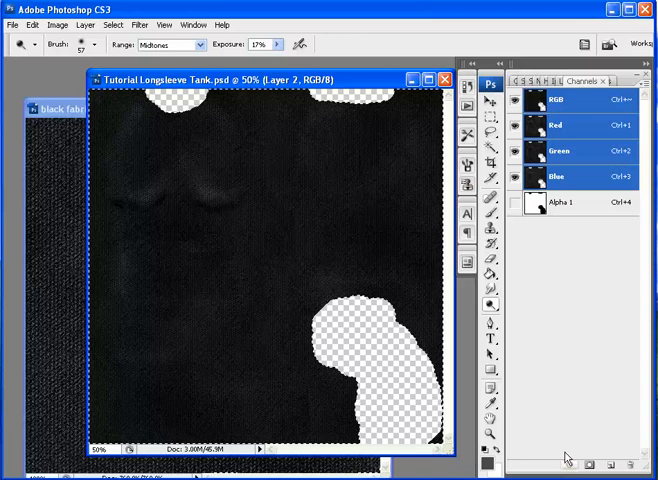
drag(175, 195, 225, 205)
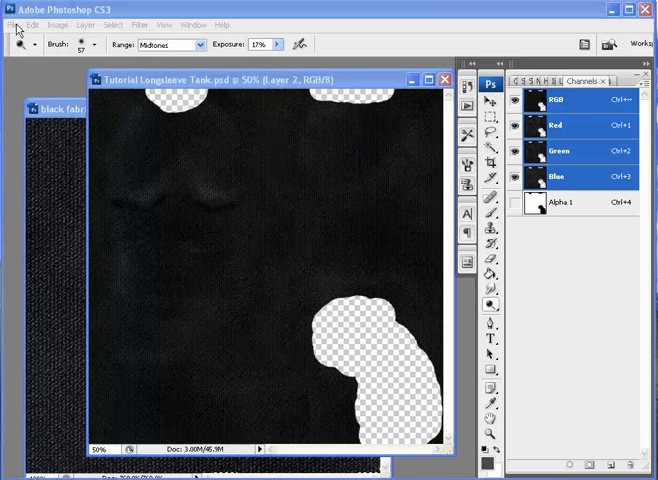
Save the tank texture as a 32 bits/pixel Targa and switch to the SL Clothes Previewer.
click(13, 25)
click(40, 183)
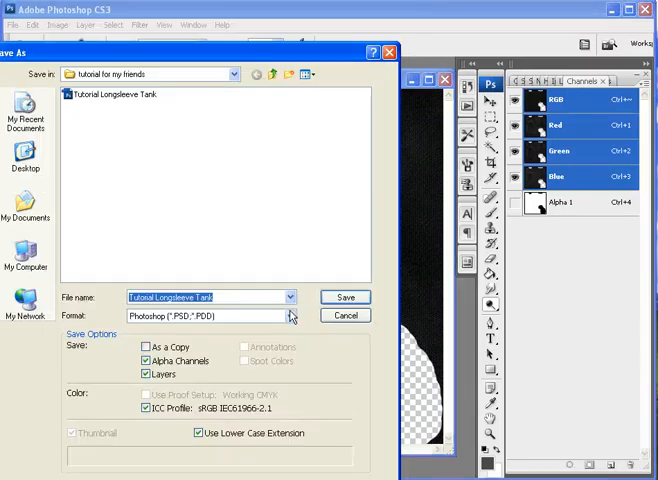
click(291, 316)
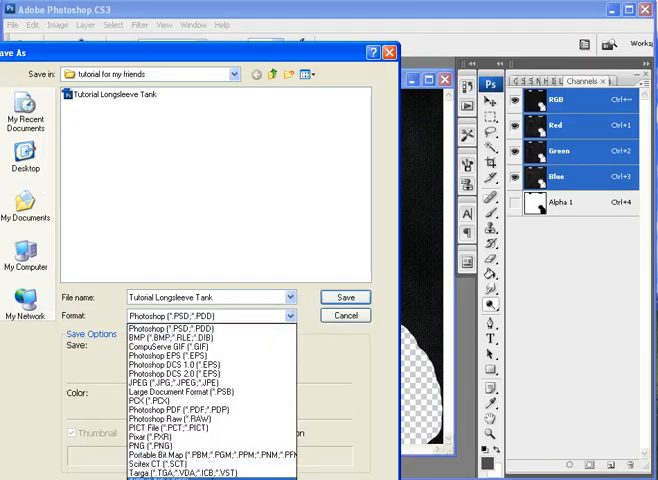
click(180, 472)
click(344, 298)
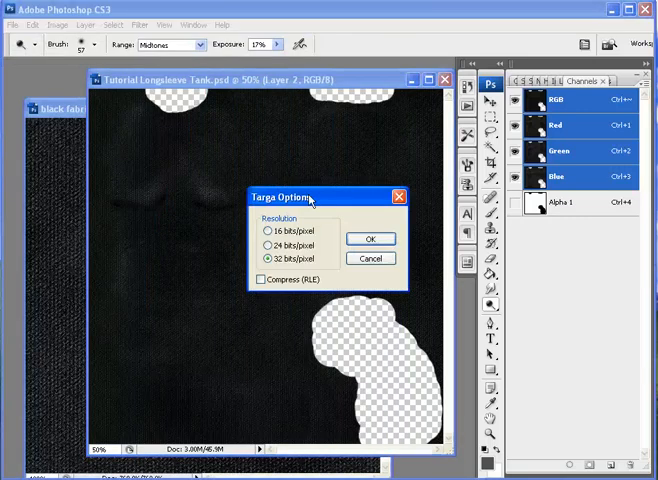
click(372, 241)
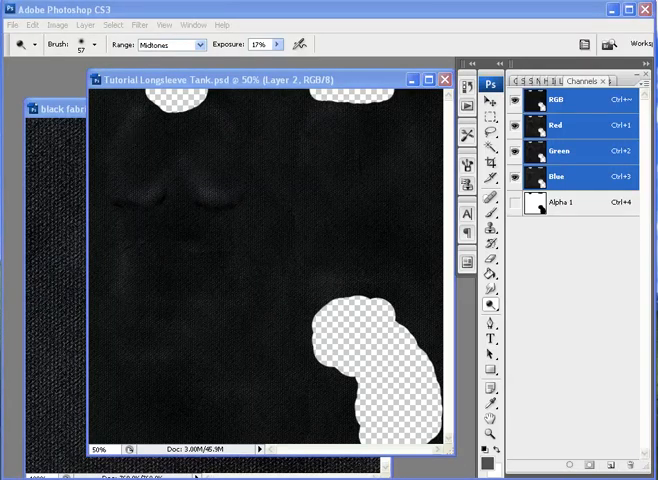
click(330, 476)
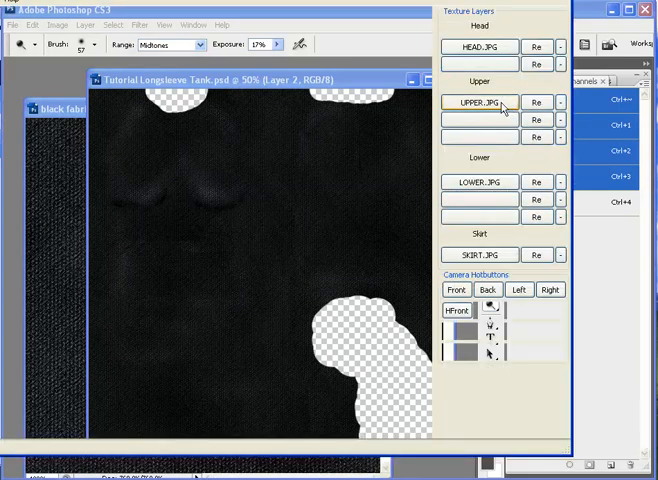